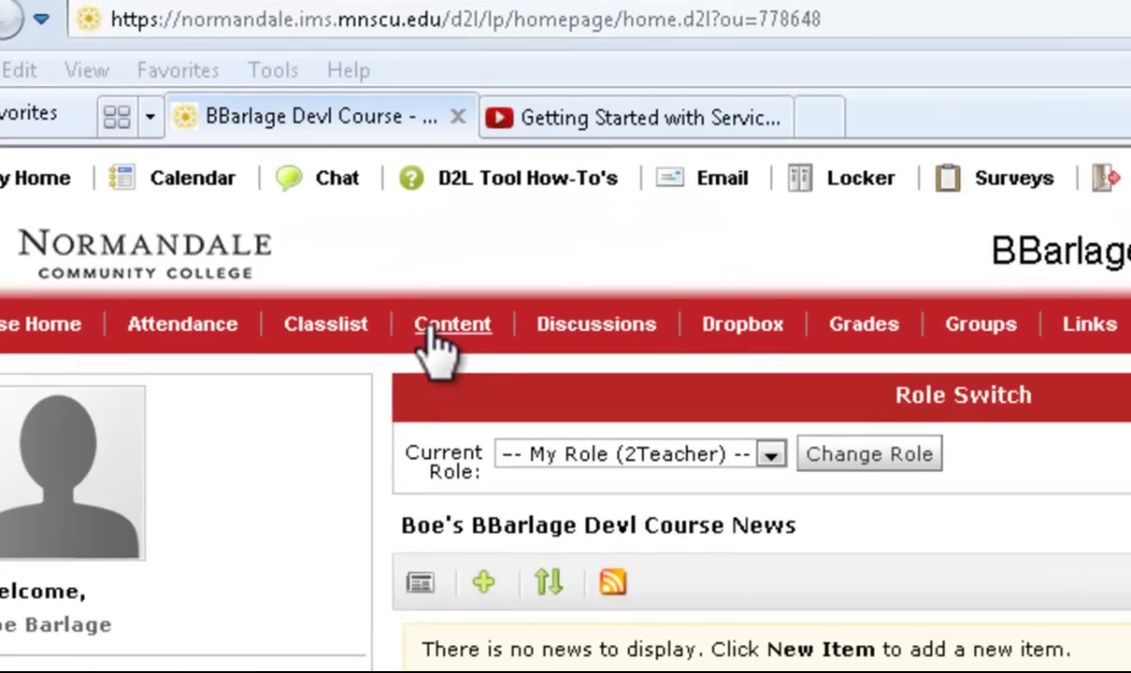
Open the New Topic page from the course's Content area.
left_click(260, 189)
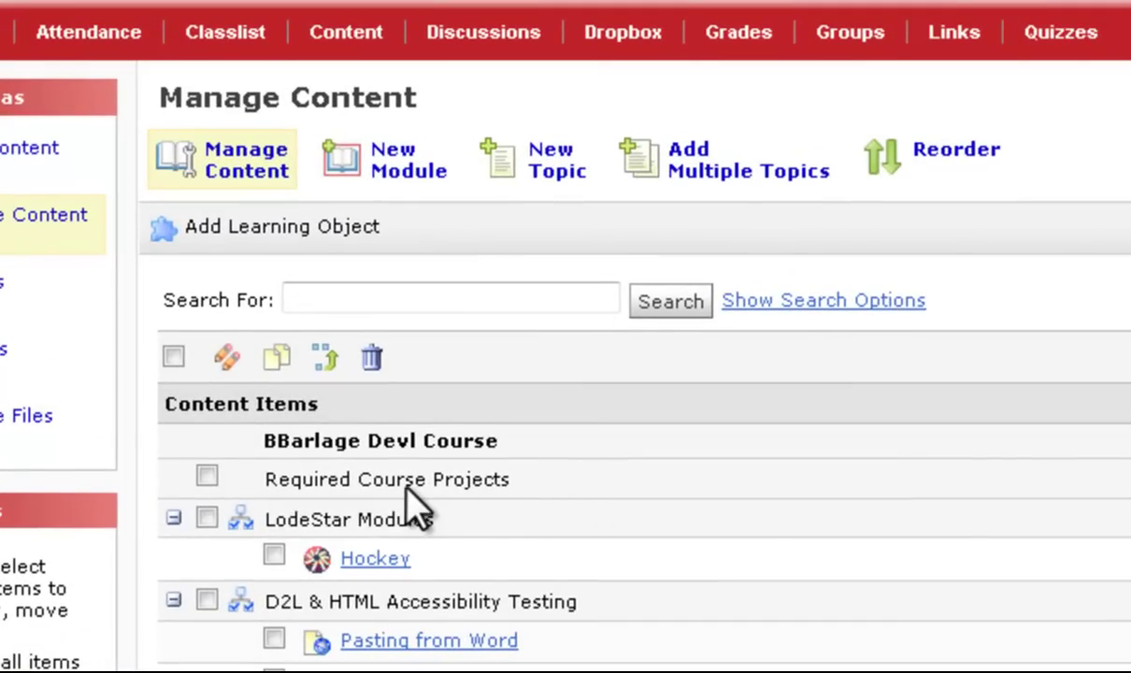
left_click(552, 169)
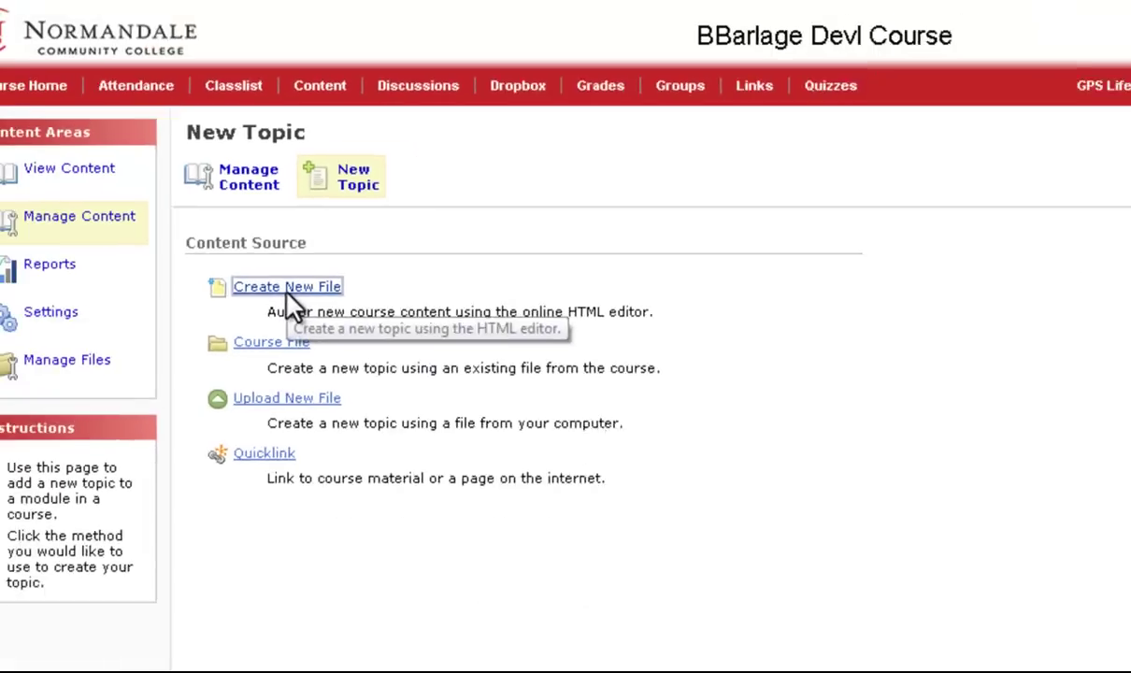
Create a new HTML file topic titled 'Service Learning' under the Required Course Projects module.
left_click(299, 315)
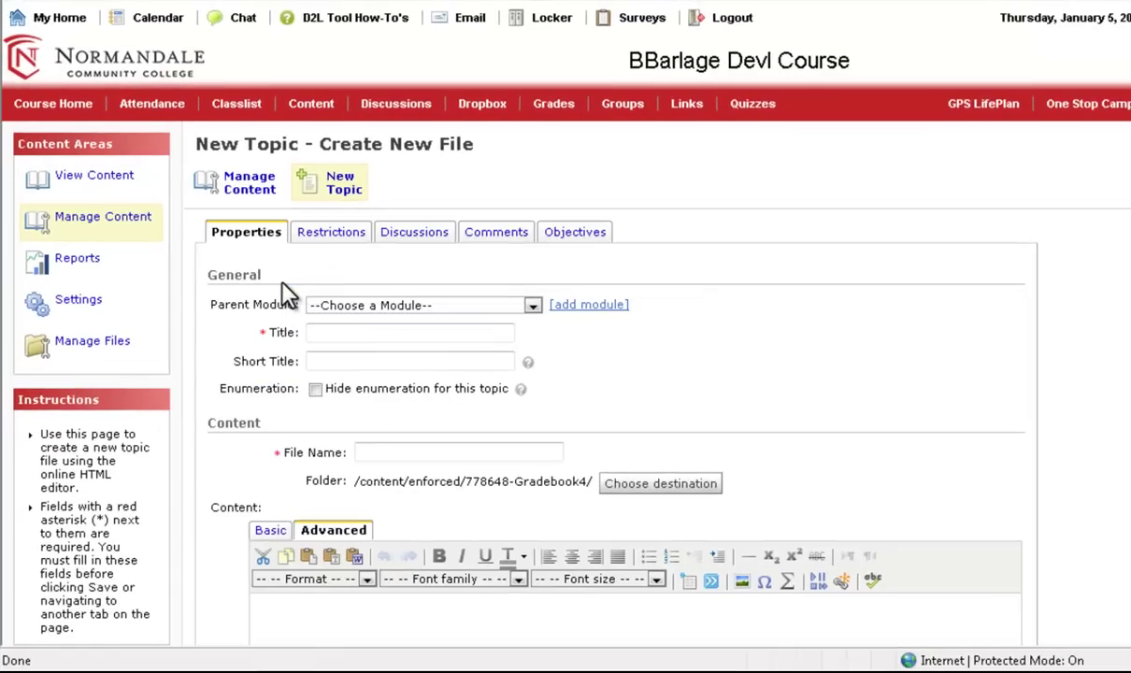
left_click(530, 306)
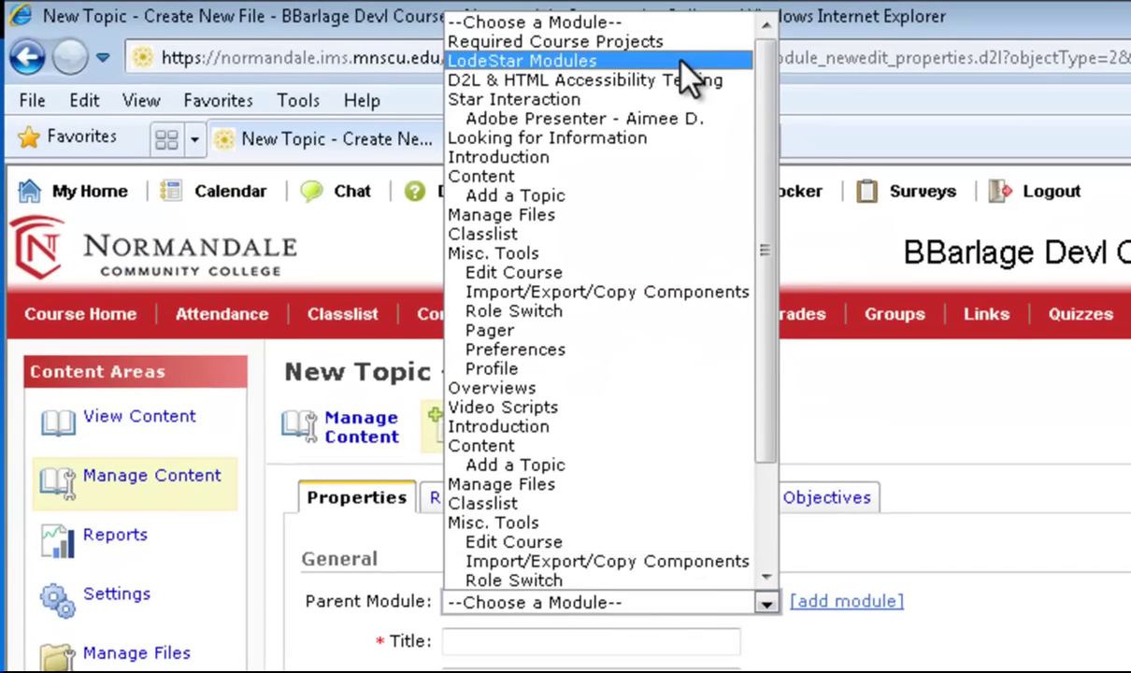
left_click(679, 39)
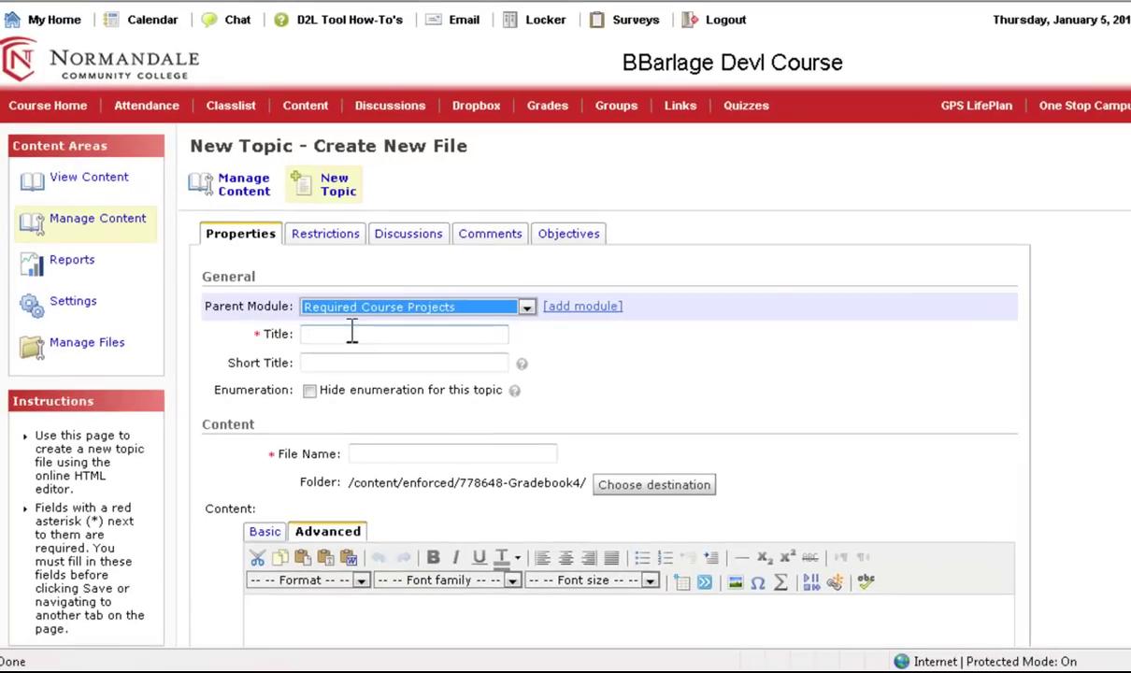
left_click(352, 333)
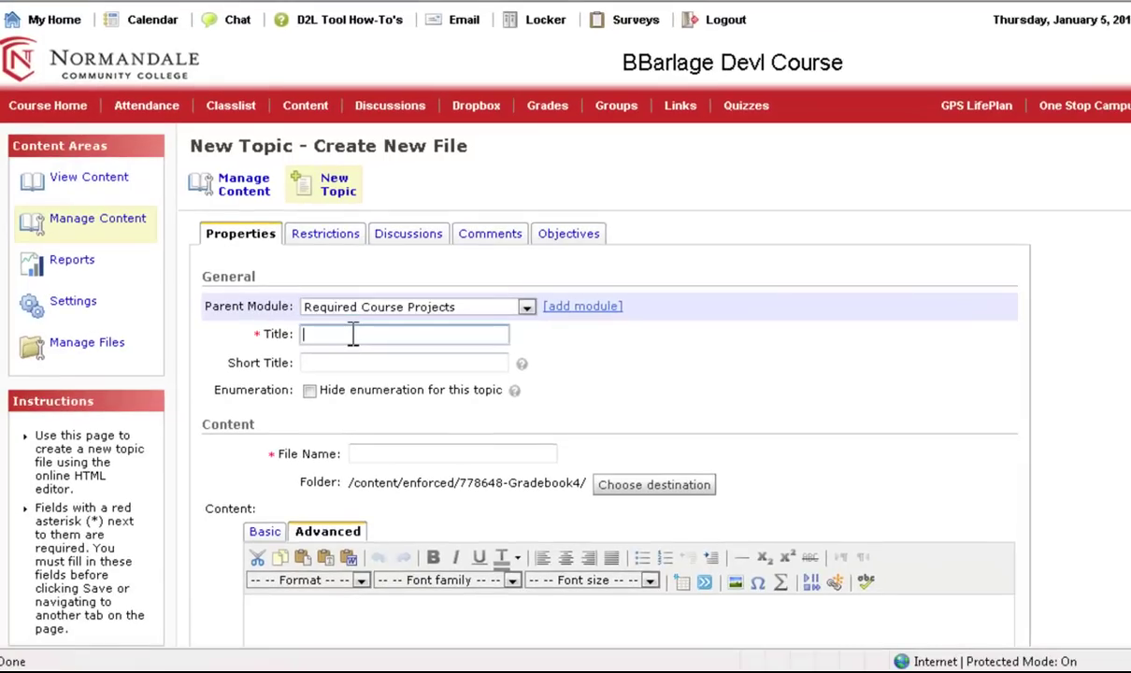
type("Service")
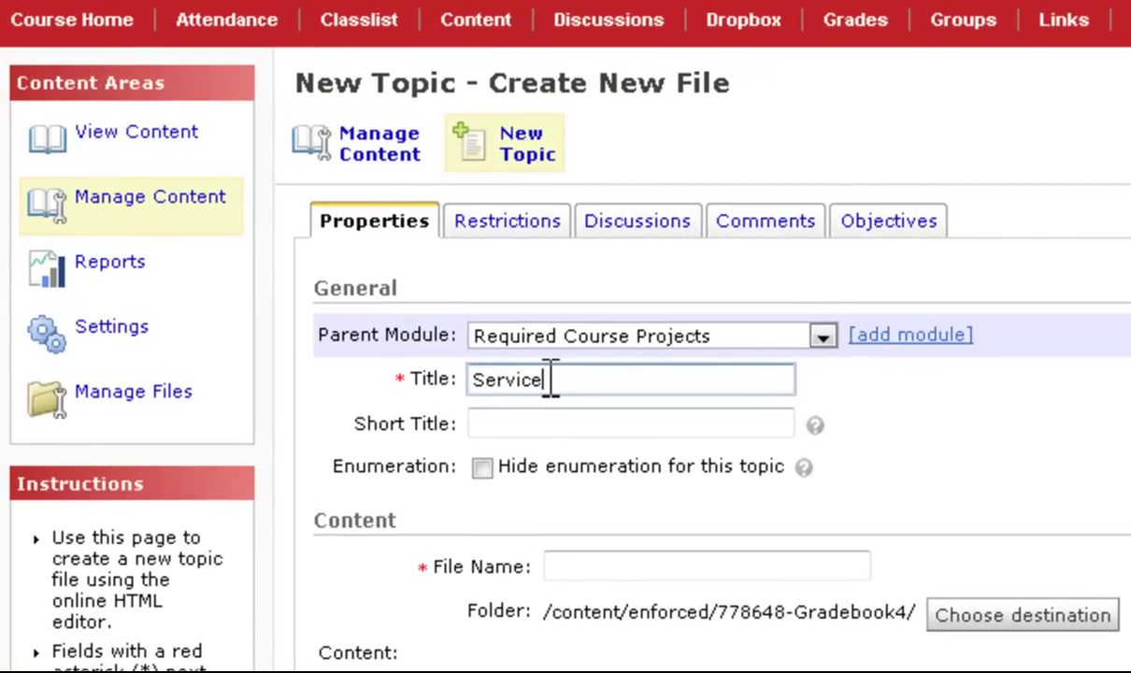
type(" Learning")
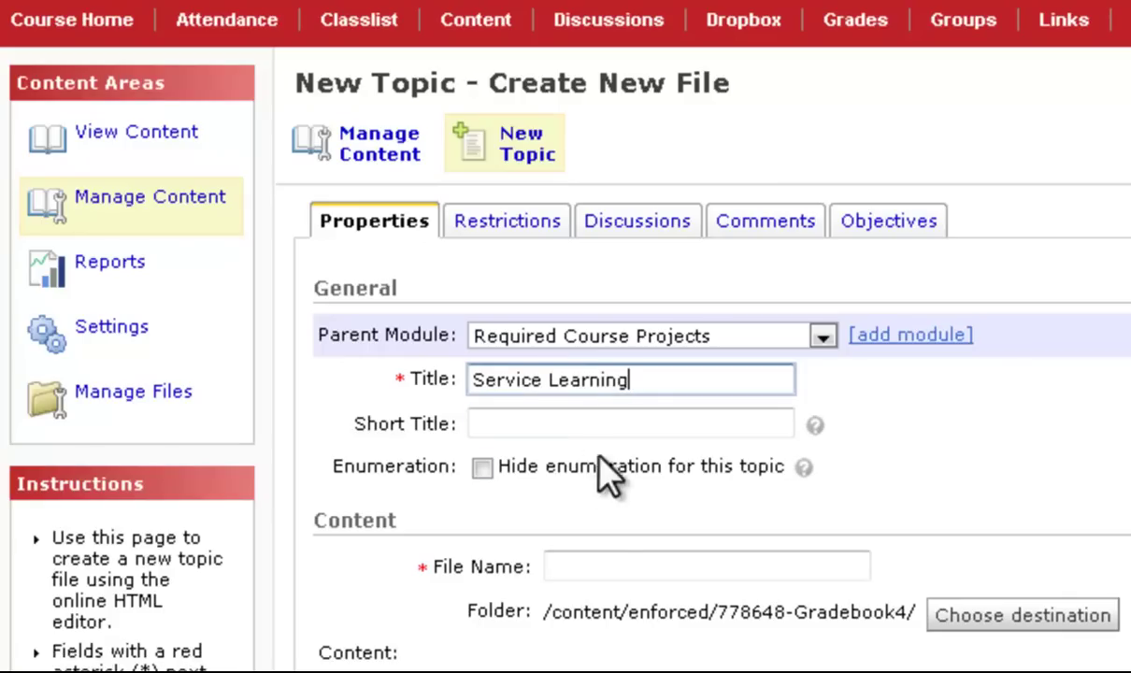
left_click(603, 567)
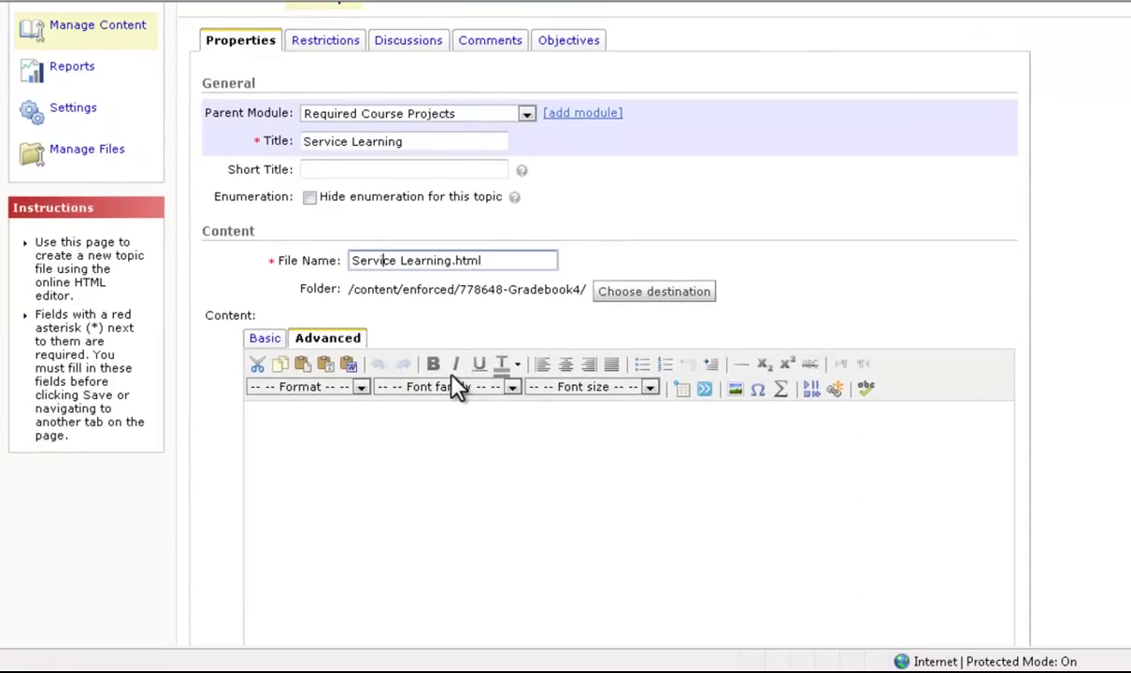
Paste the Service Learning heading and instructions, leaving a gap before 'After you have finished'.
scroll(458, 386, "down", 3)
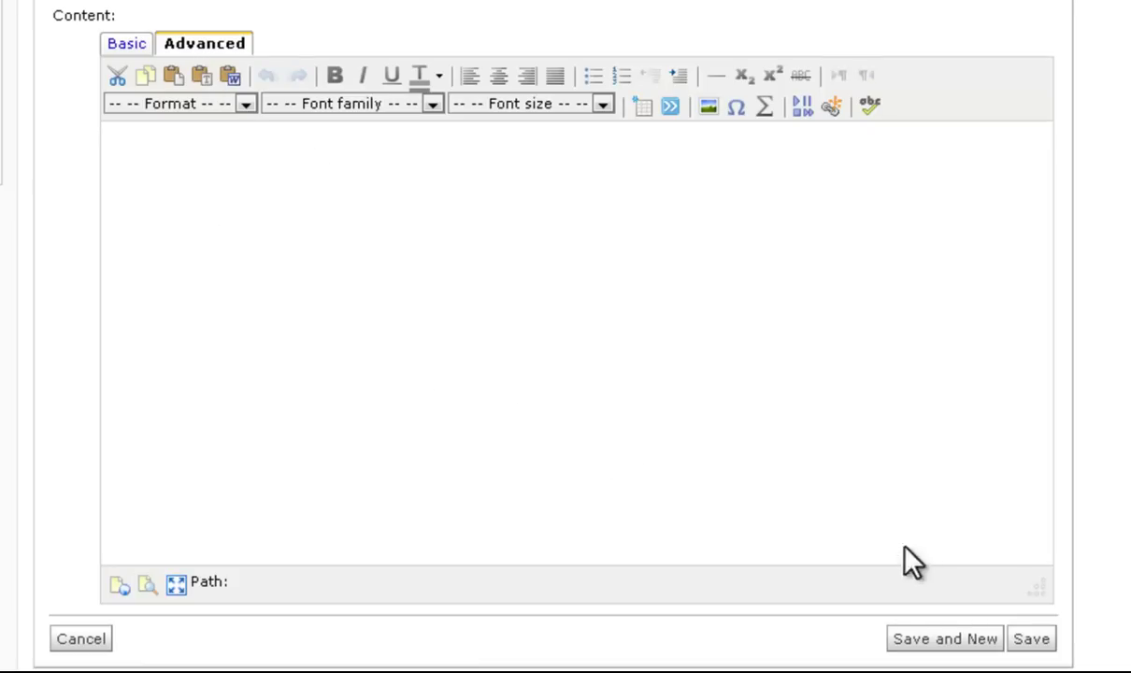
left_click_drag(1028, 587, 1004, 609)
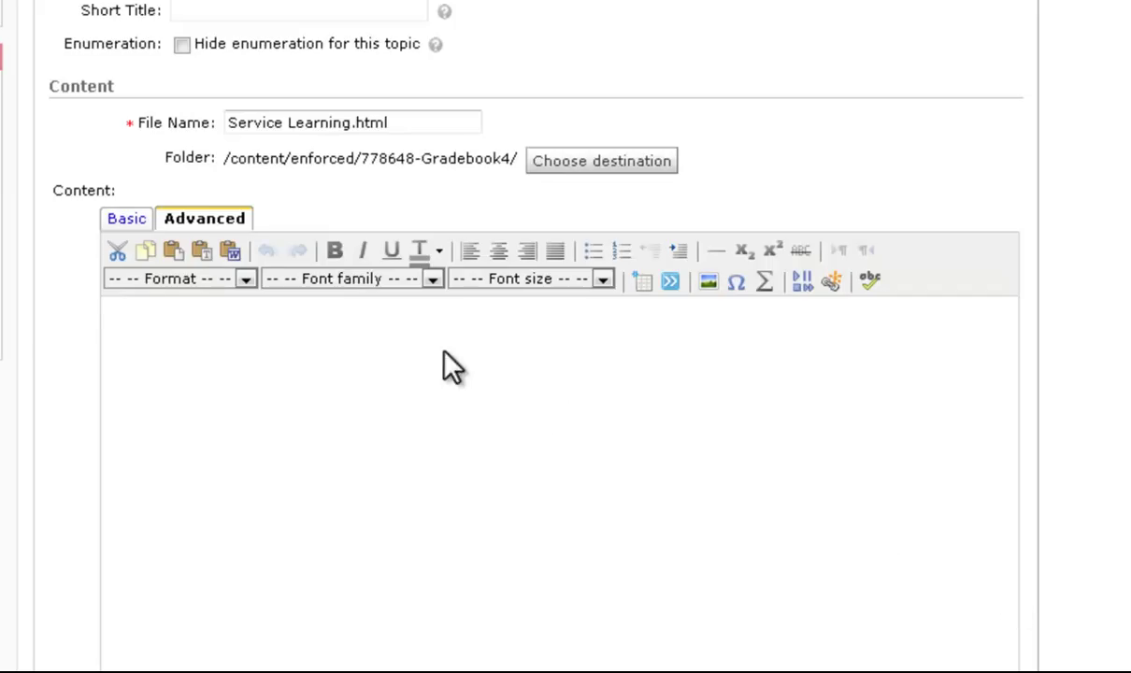
left_click(149, 335)
right_click(150, 333)
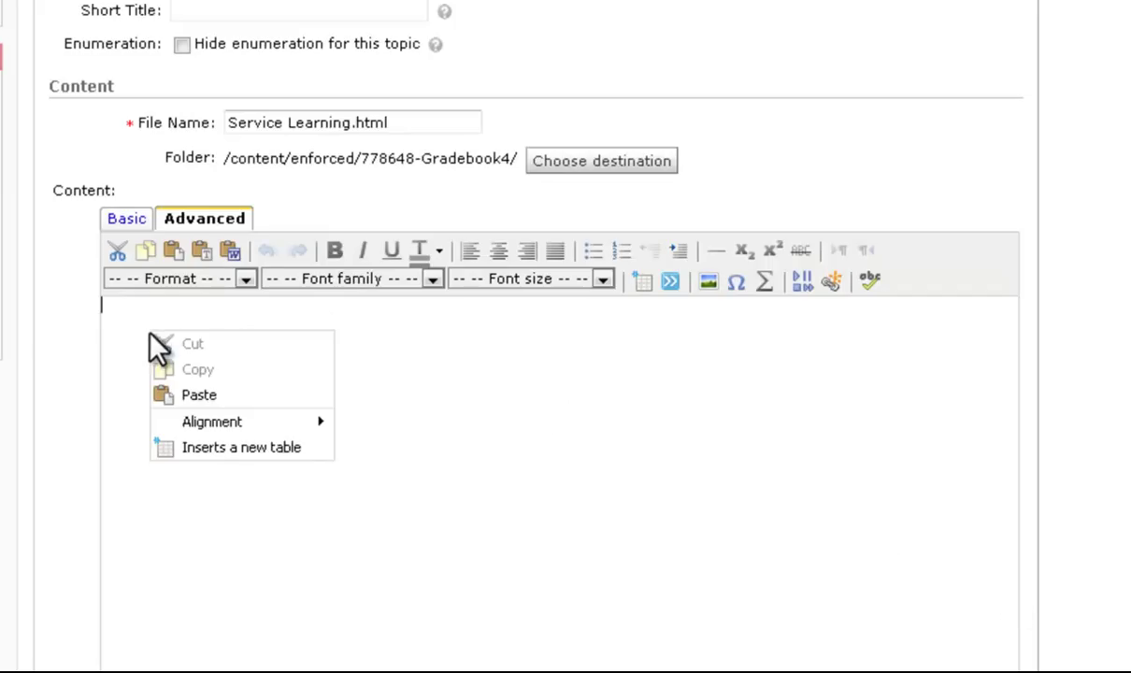
left_click(217, 393)
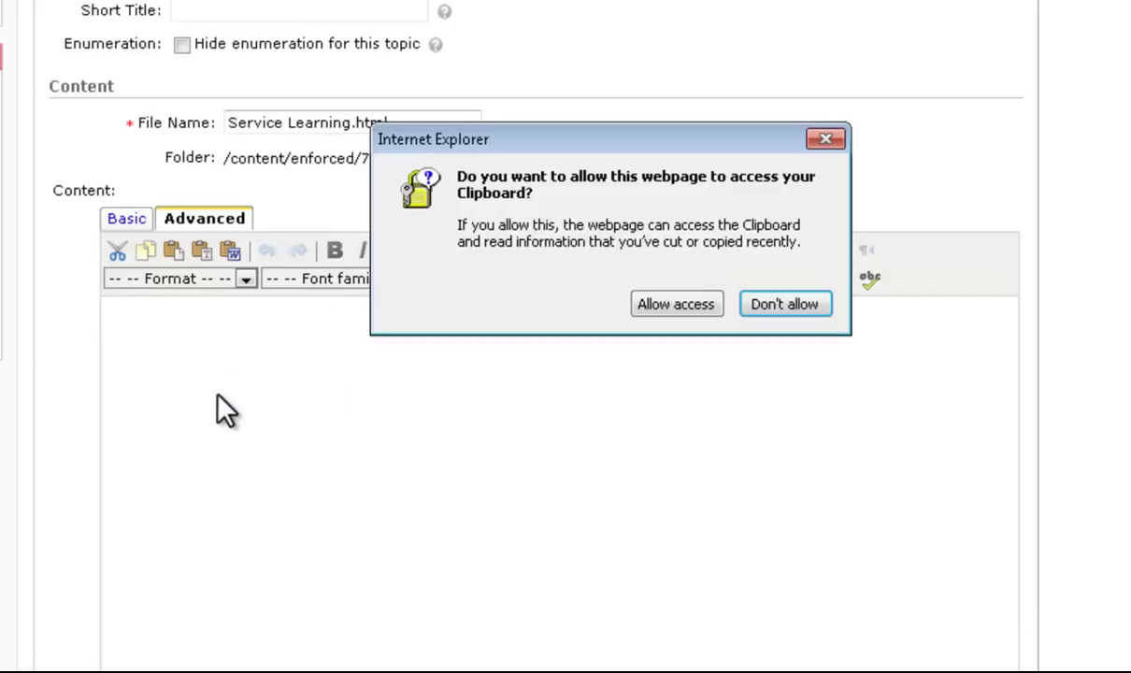
left_click(654, 308)
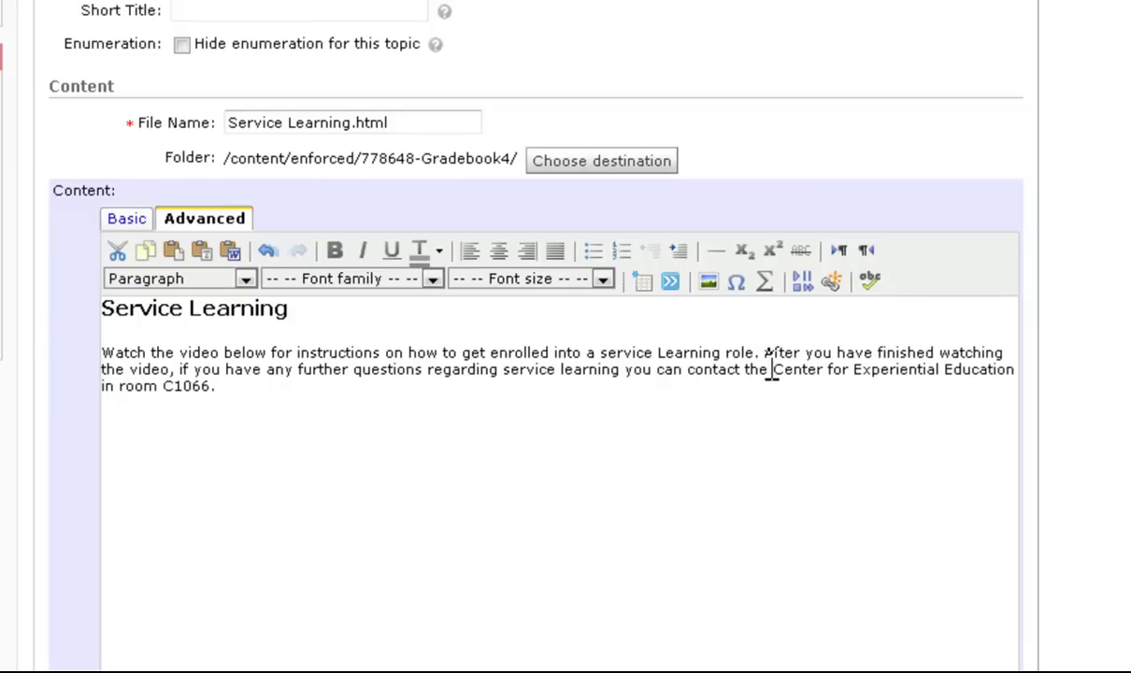
key("Return")
key("Return")
key("Return")
key("Return")
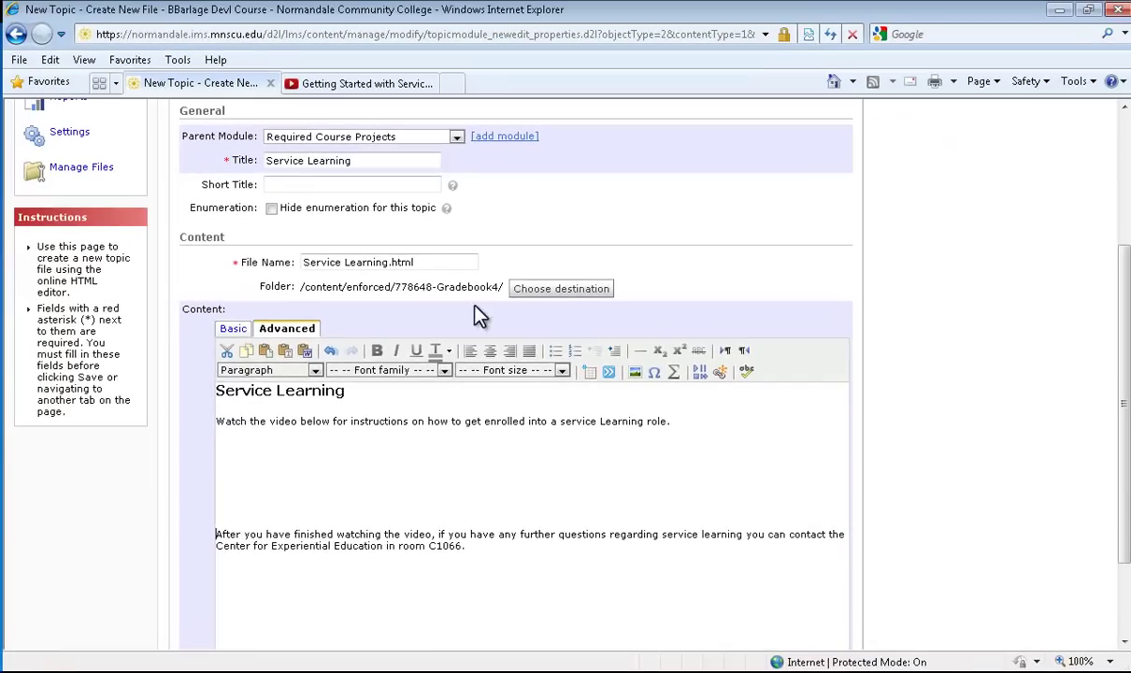
Copy the YouTube video's 560 × 315 iframe embed code from Share > Embed.
left_click(354, 83)
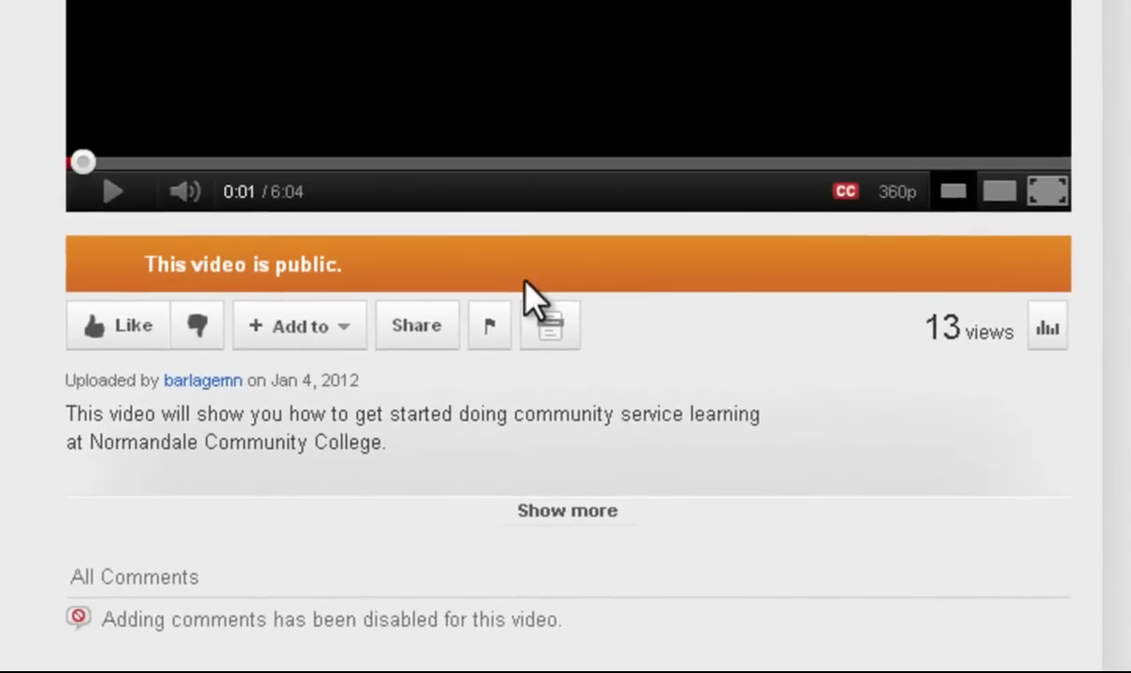
left_click(426, 339)
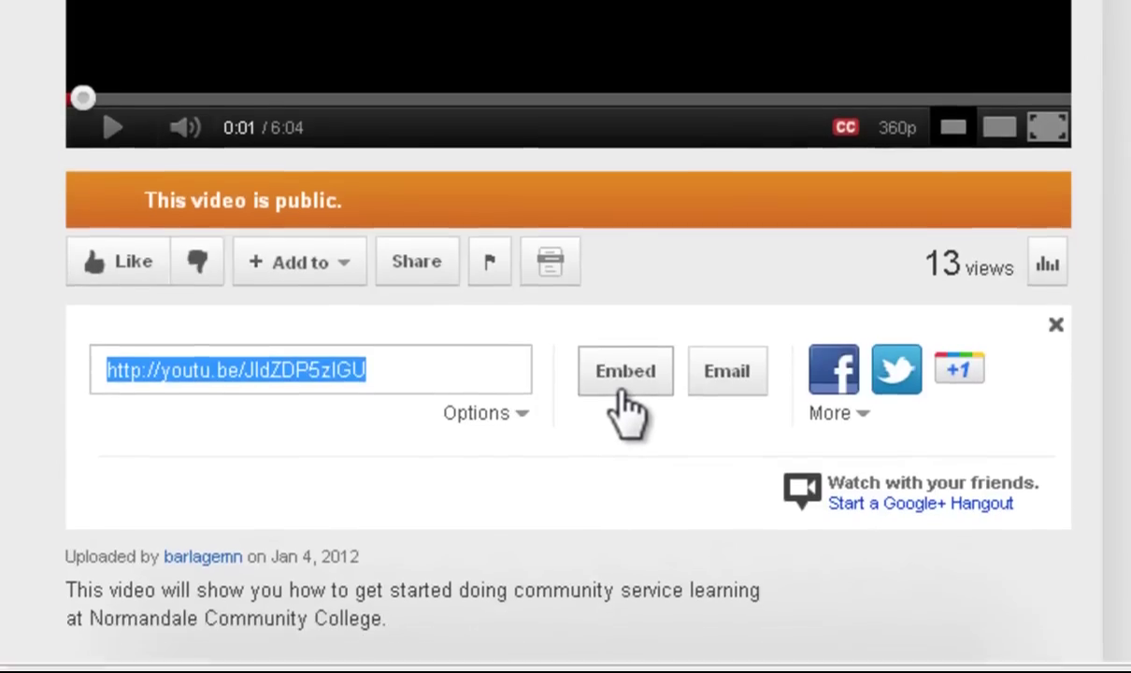
left_click(624, 437)
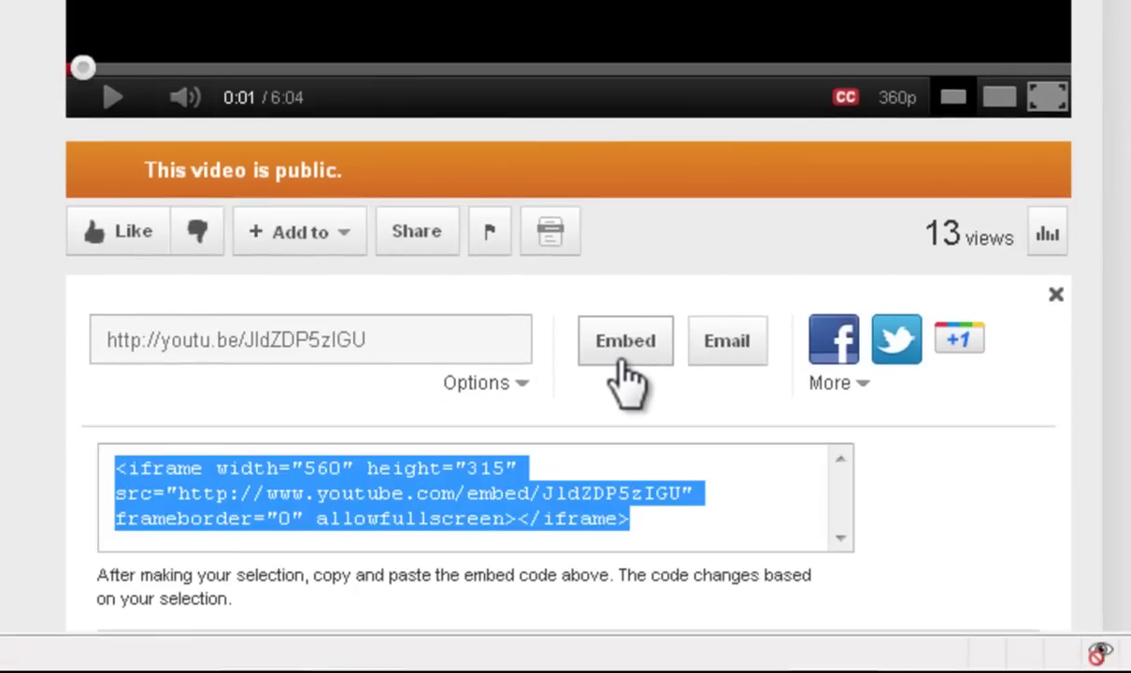
scroll(635, 514, "down", 3)
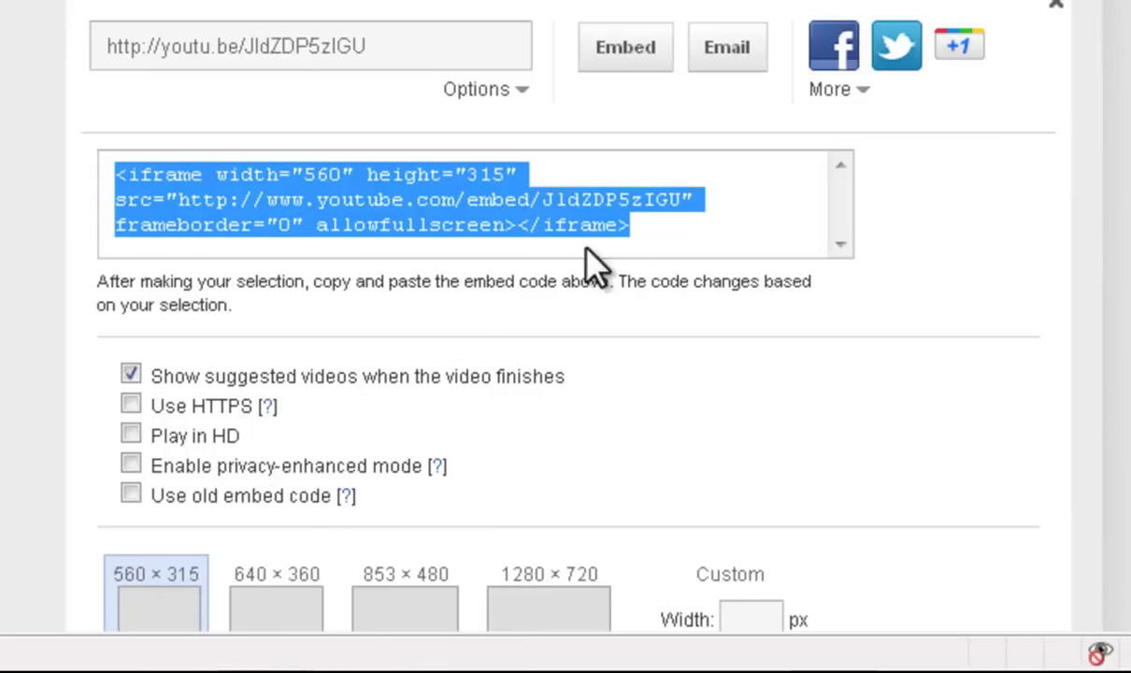
right_click(321, 199)
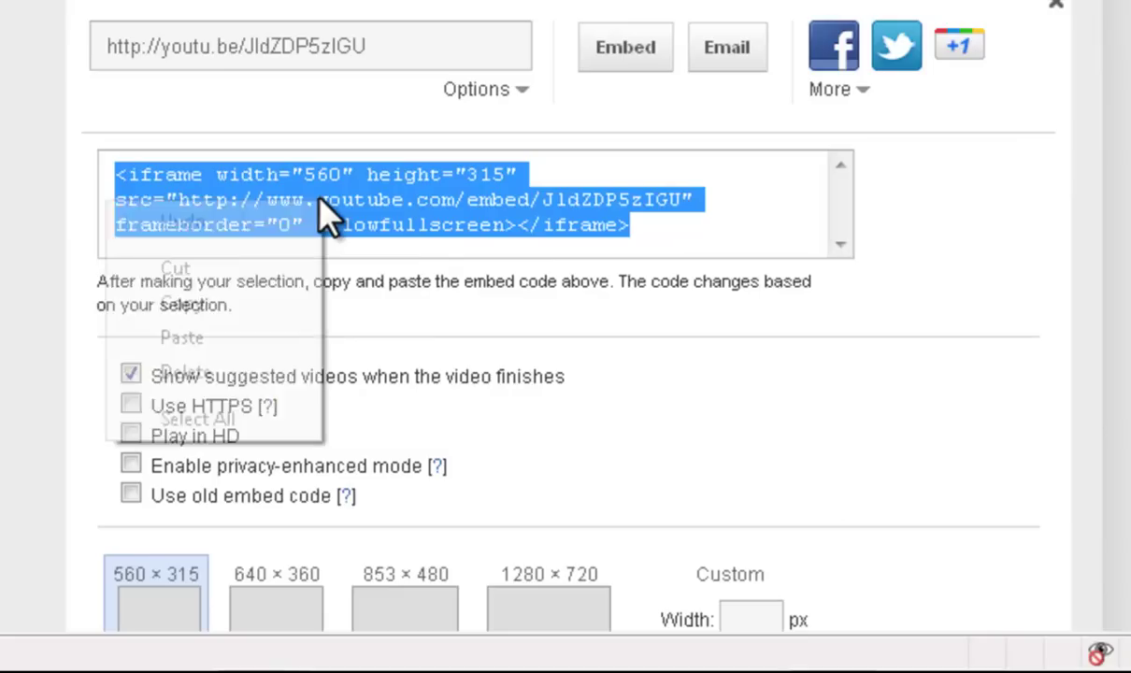
left_click(234, 312)
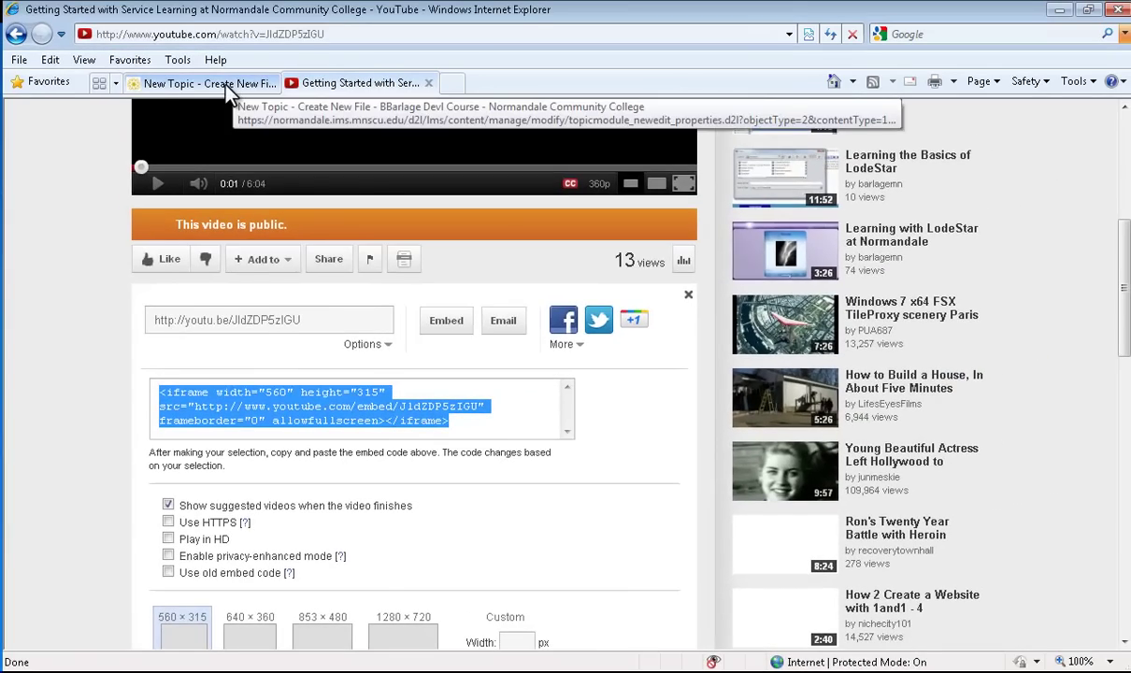
Paste the YouTube iframe code into the Embed Code box of D2L's Insert Stuff dialog.
left_click(225, 84)
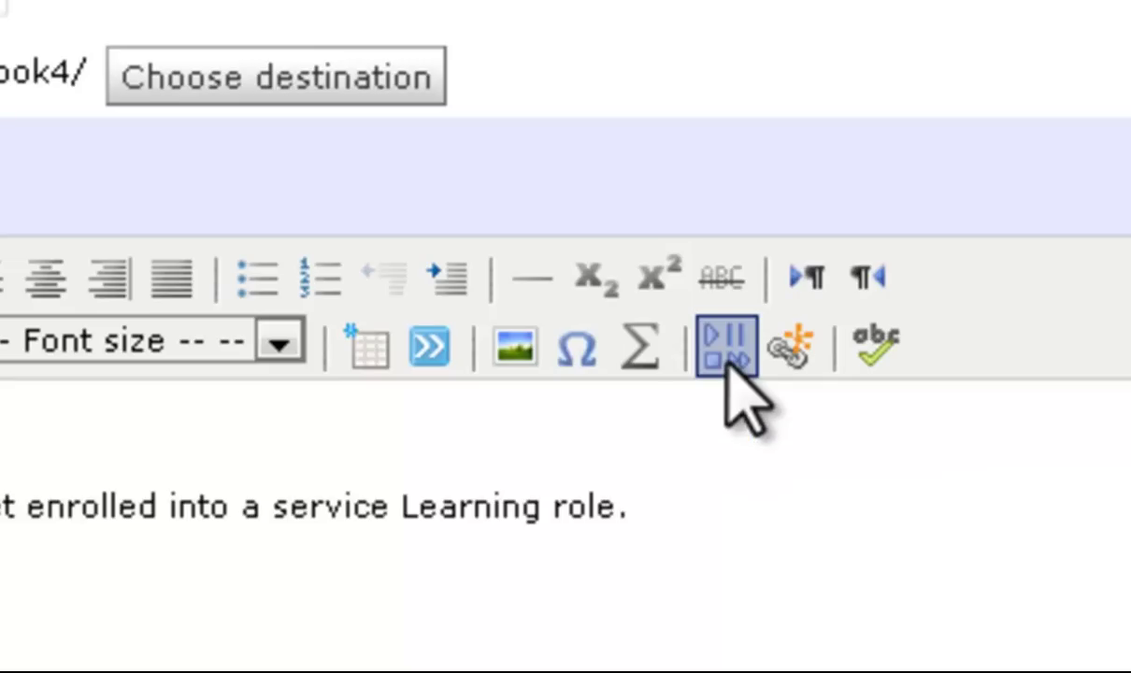
left_click(727, 365)
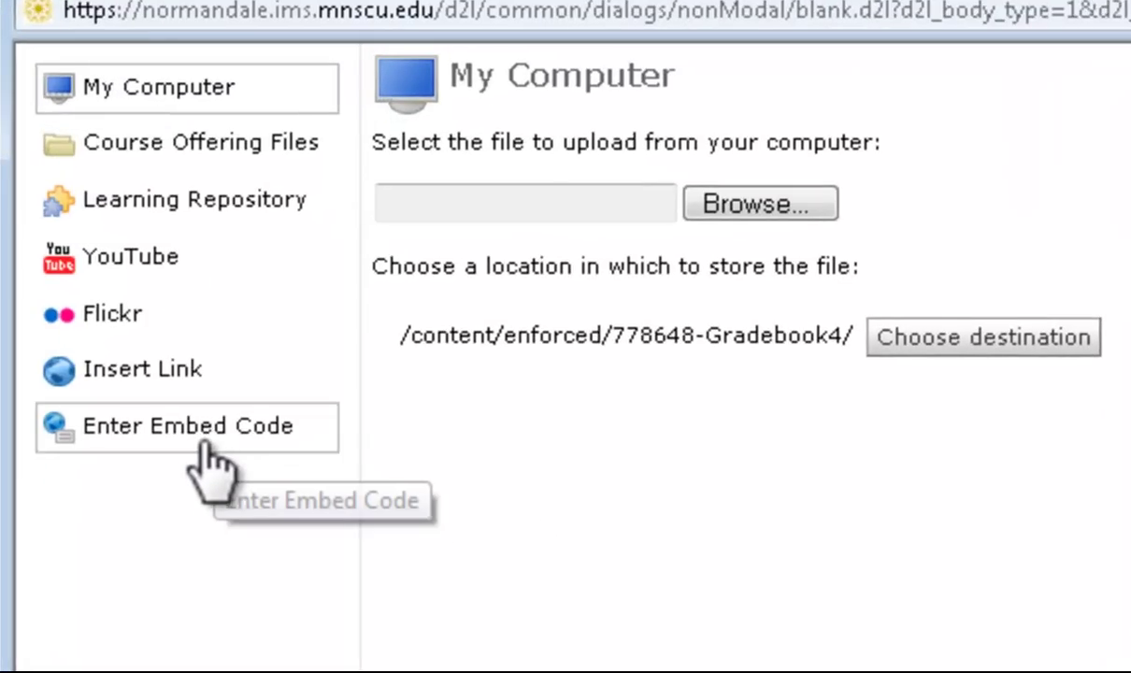
left_click(178, 437)
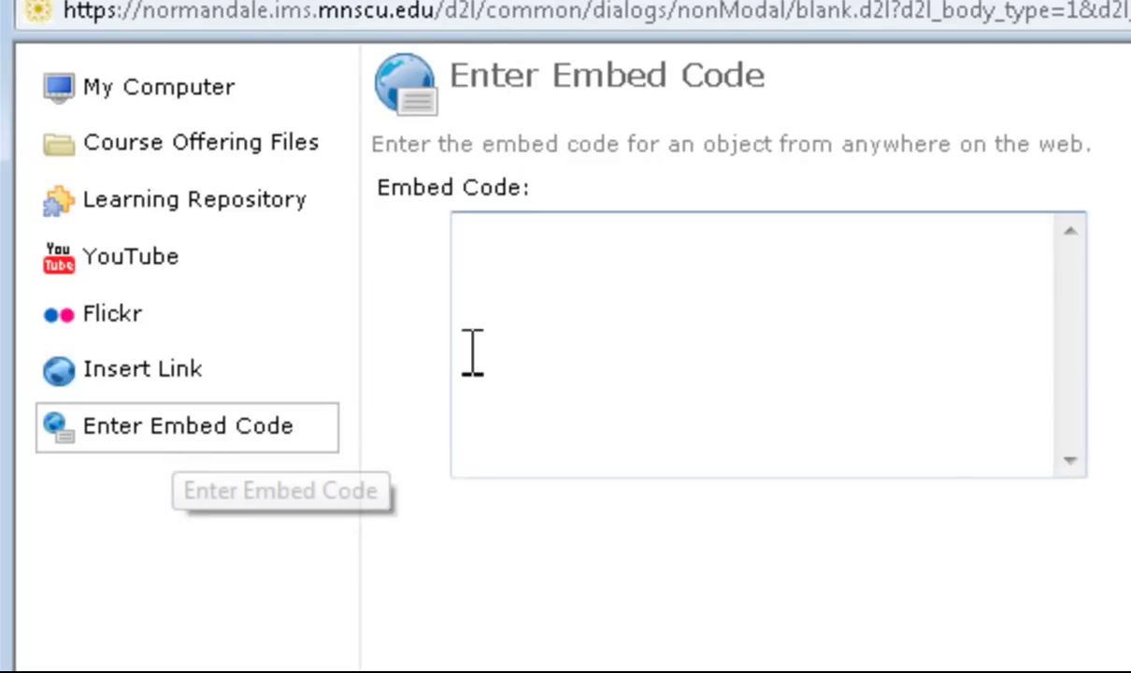
left_click(518, 266)
right_click(513, 269)
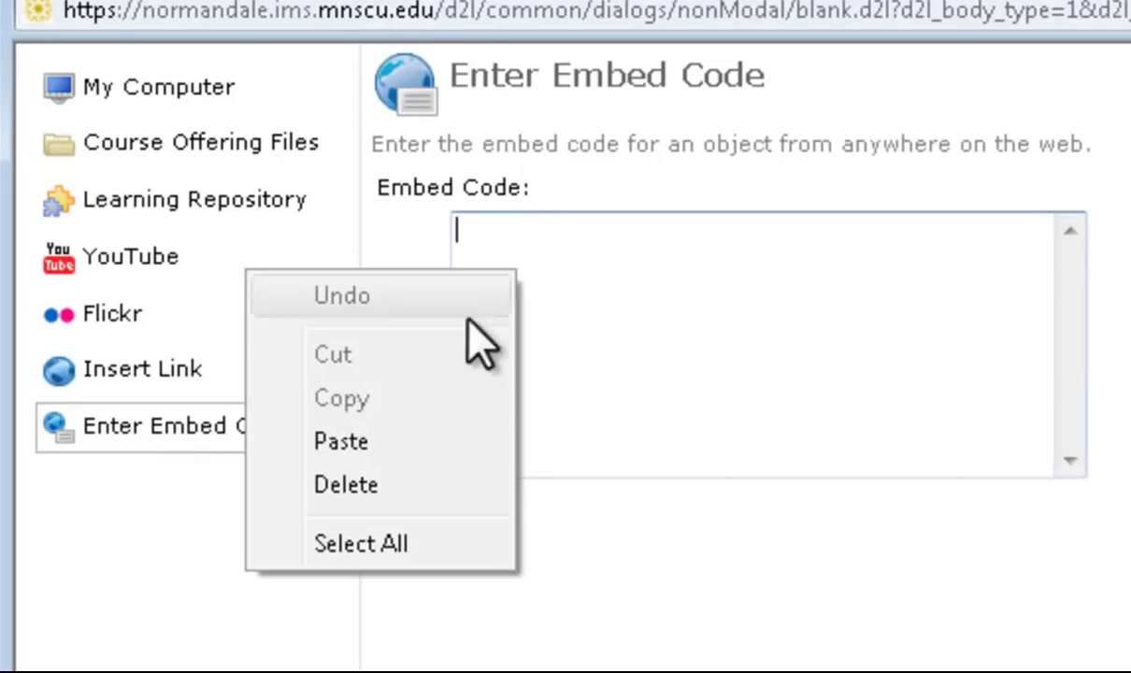
left_click(425, 443)
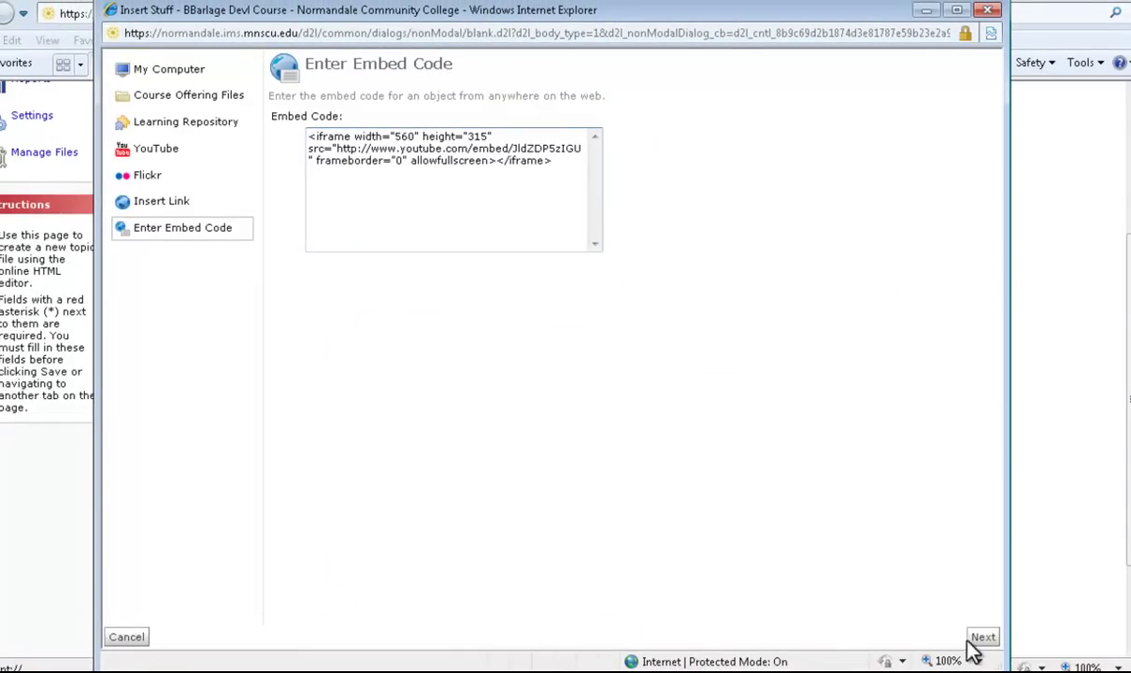
Insert the YouTube video between the paragraphs and save the Service Learning topic.
left_click(980, 643)
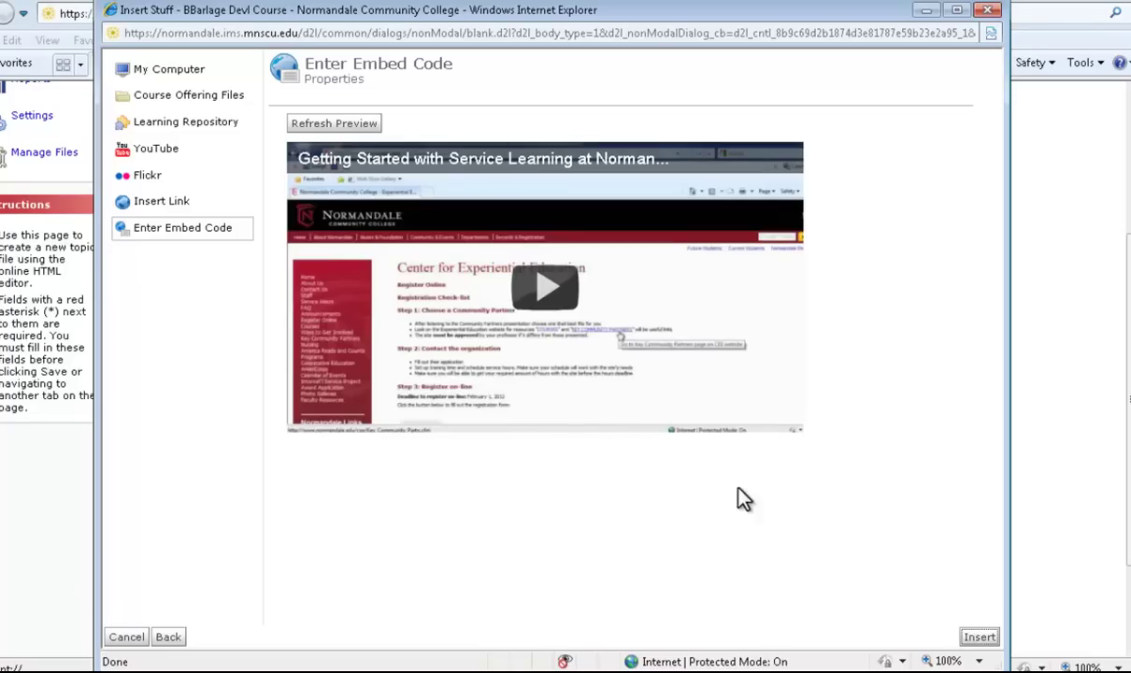
left_click(981, 639)
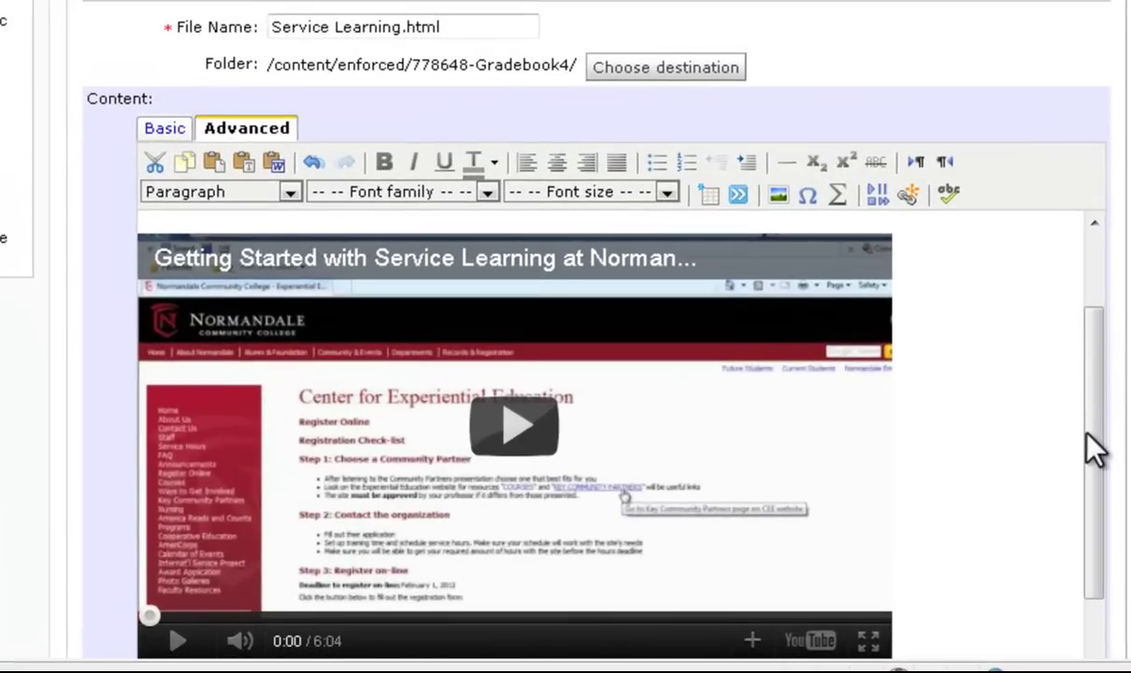
scroll(1025, 437, "down", 2)
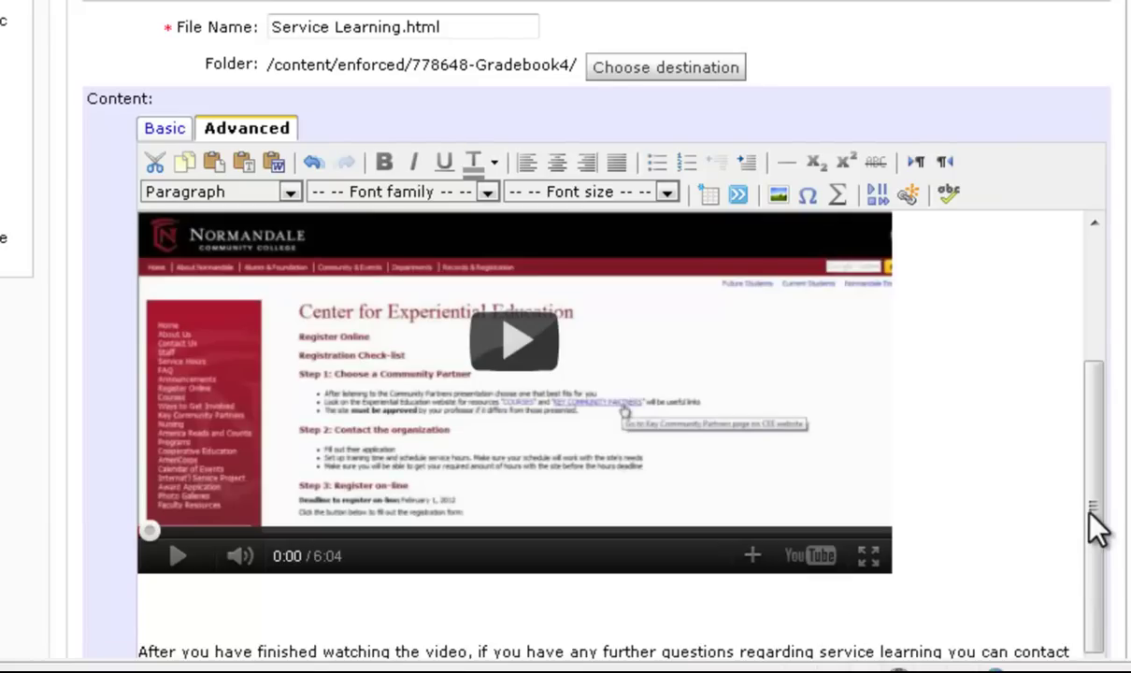
left_click_drag(1094, 525, 1093, 353)
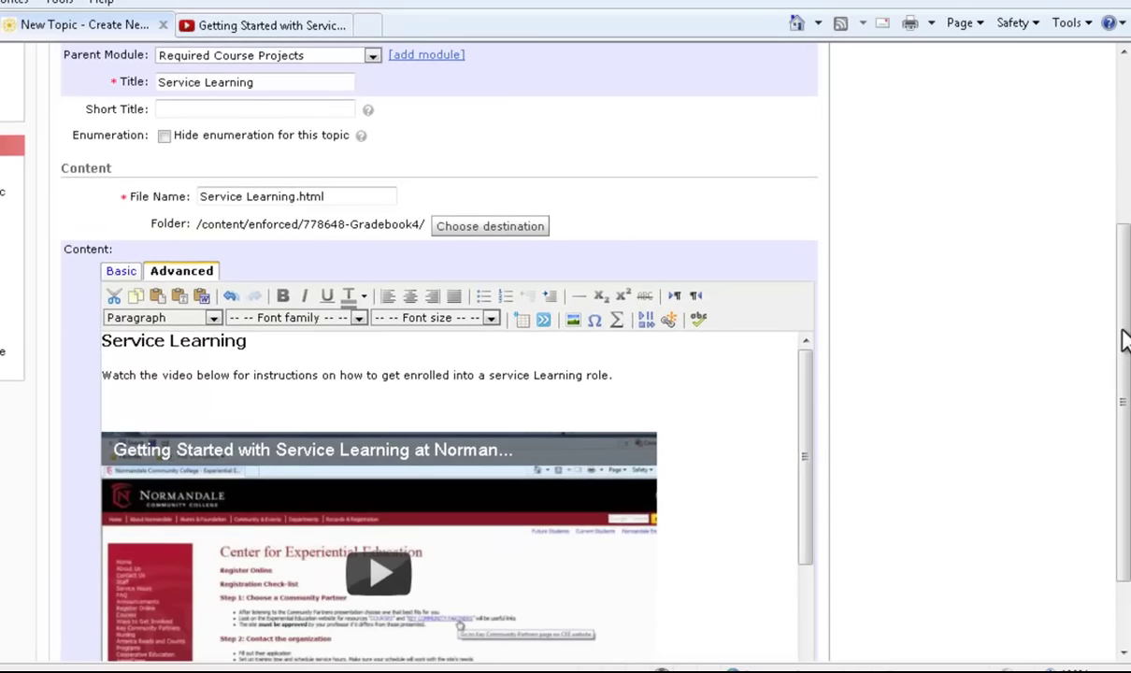
left_click_drag(1126, 354, 1126, 432)
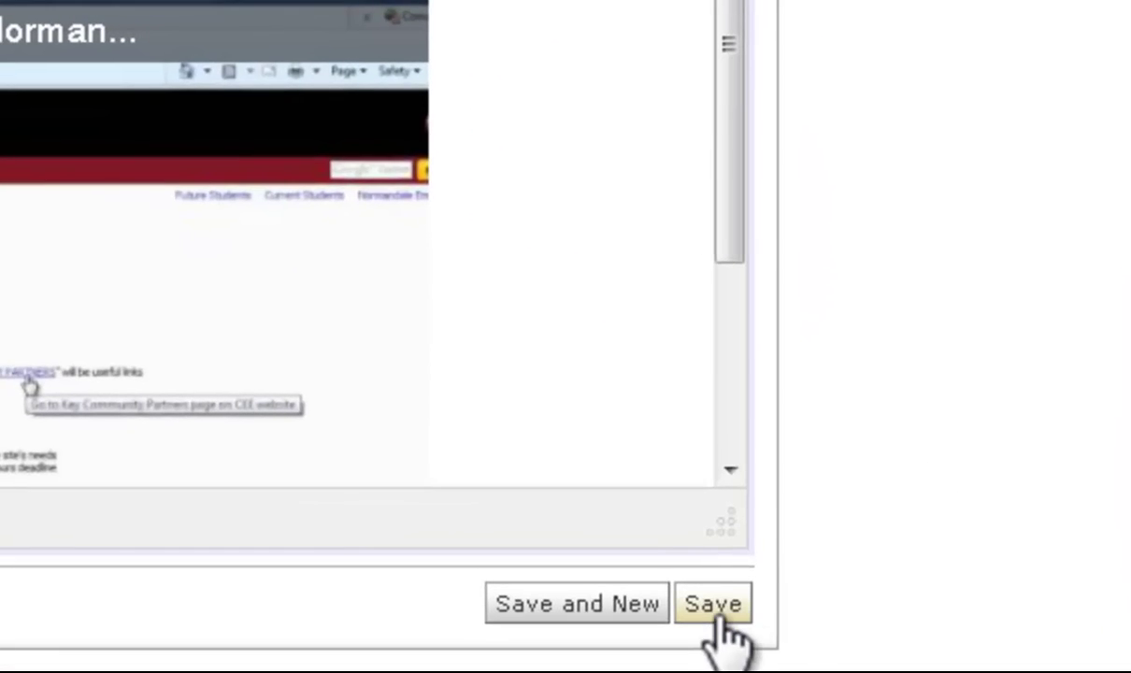
left_click(713, 605)
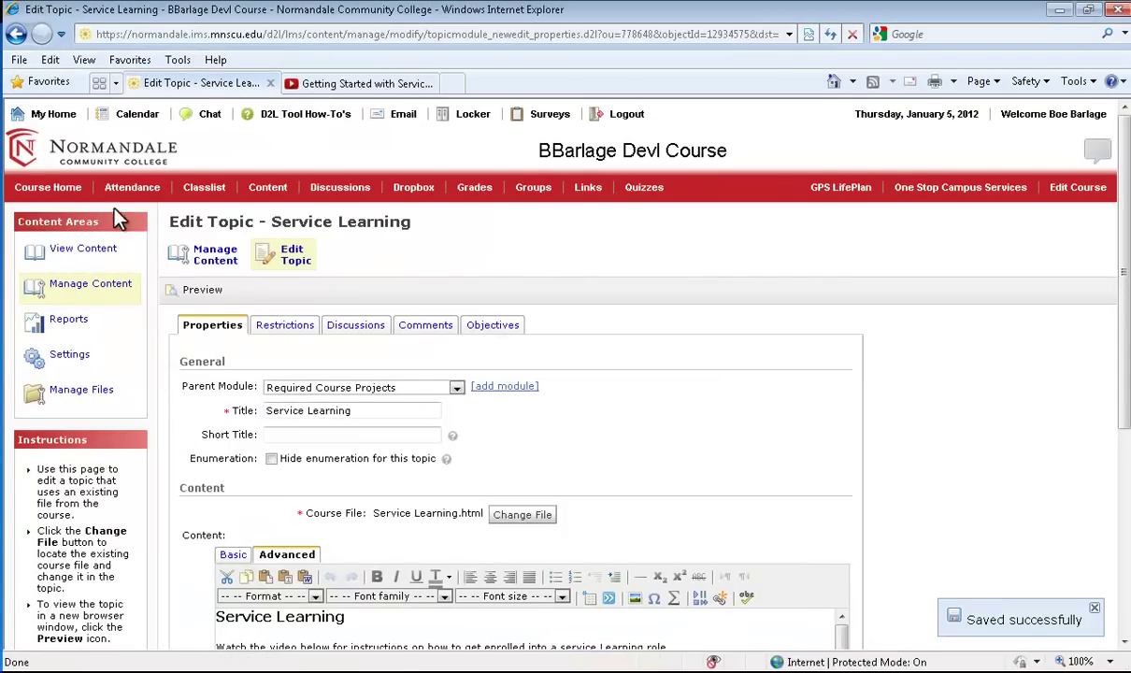
Switch the course view to the 1Student role from the course homepage.
left_click(62, 195)
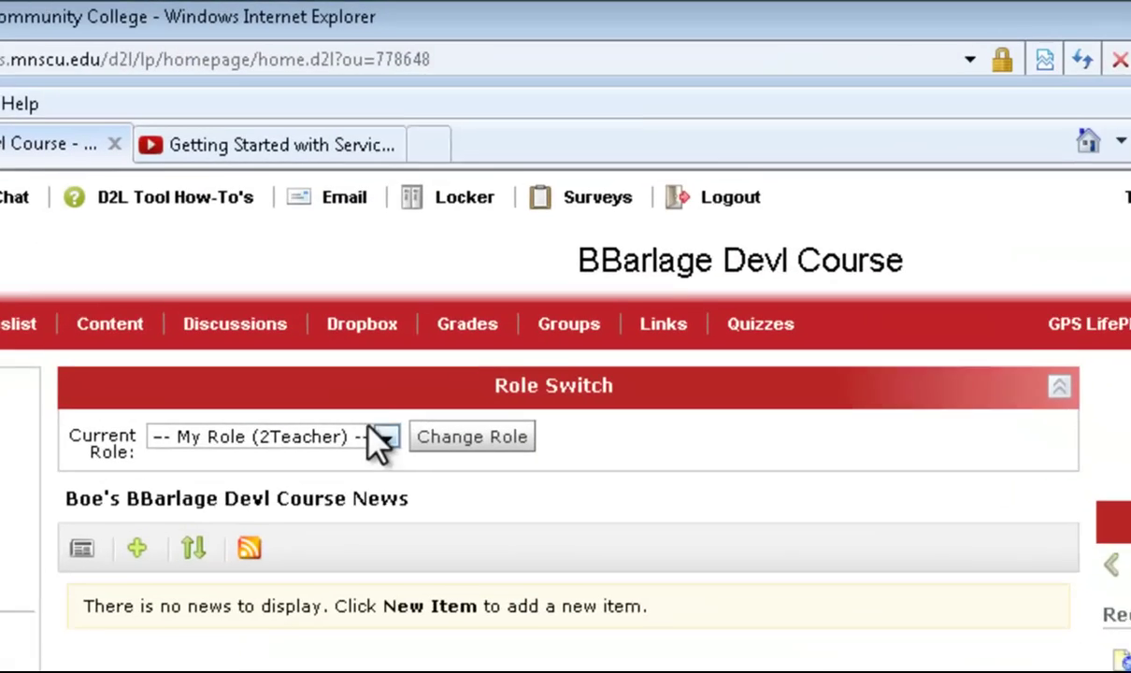
left_click(426, 258)
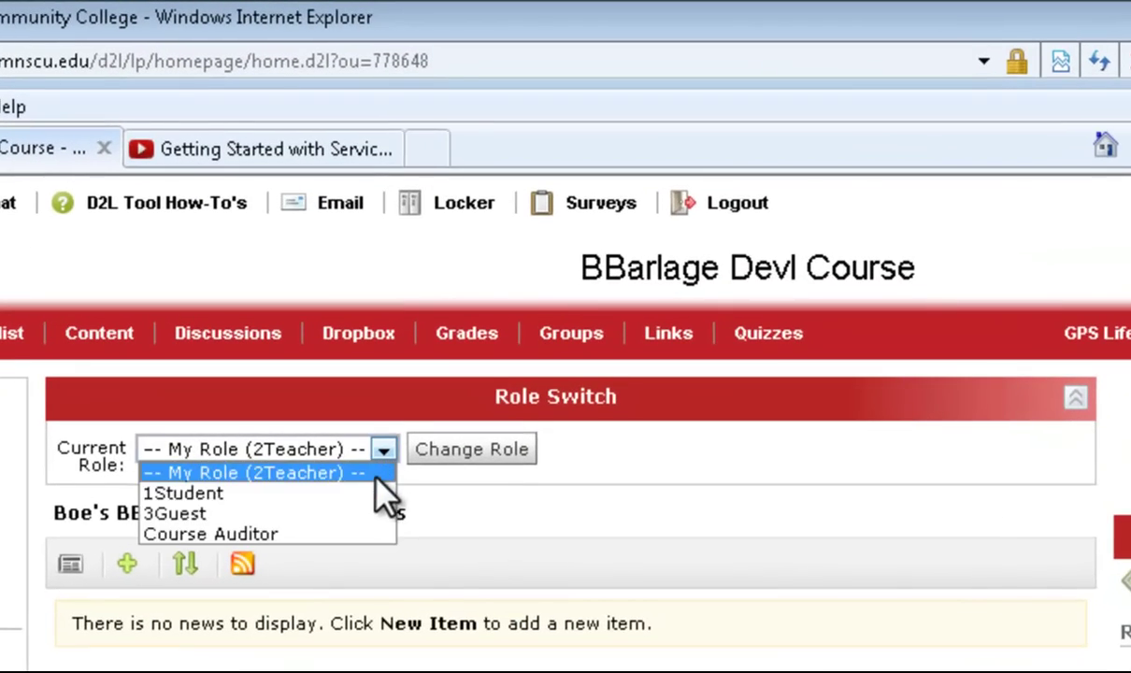
left_click(378, 492)
left_click(442, 453)
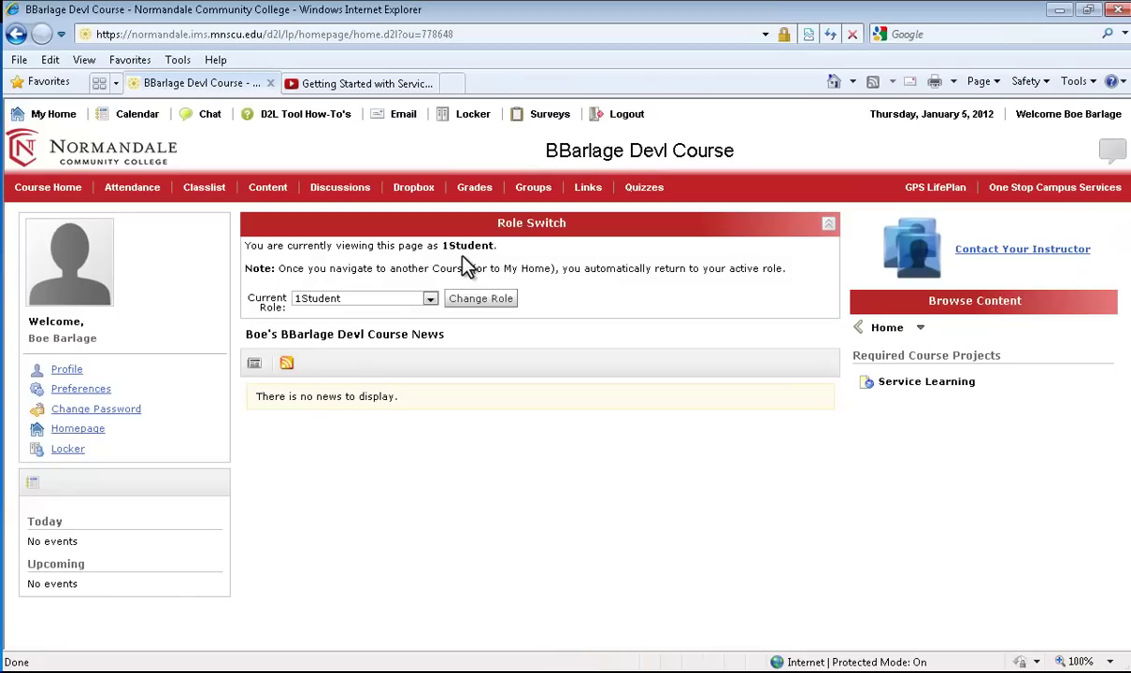
Open the Service Learning topic in Content to check its instructions and embedded video.
left_click(276, 191)
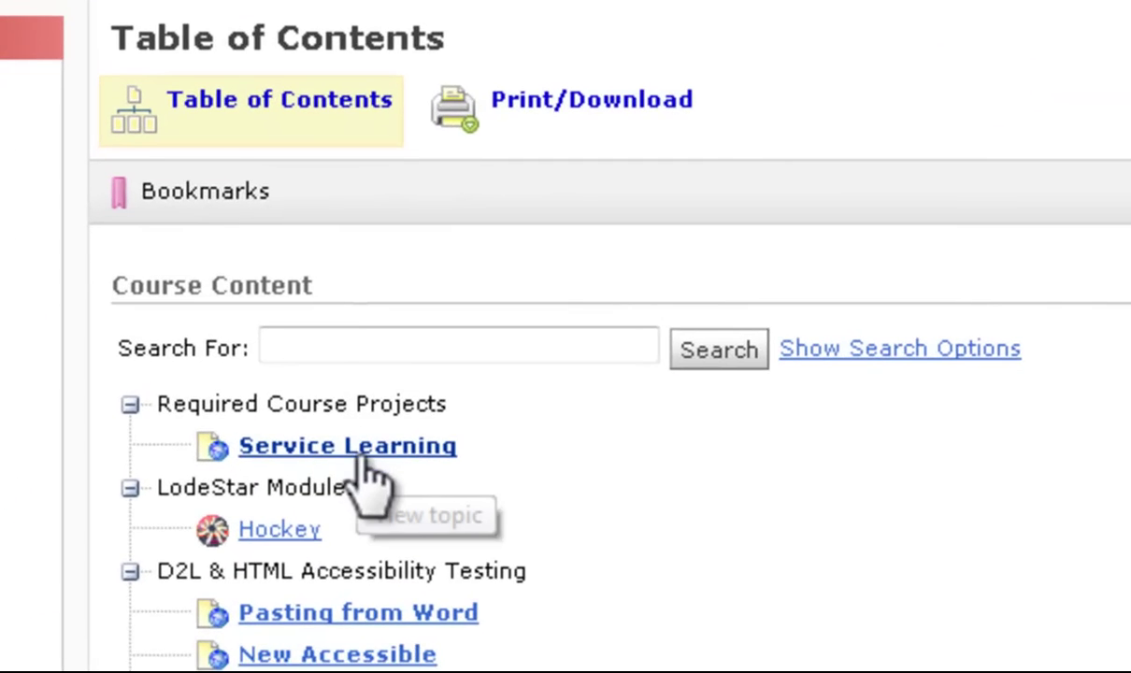
left_click(368, 461)
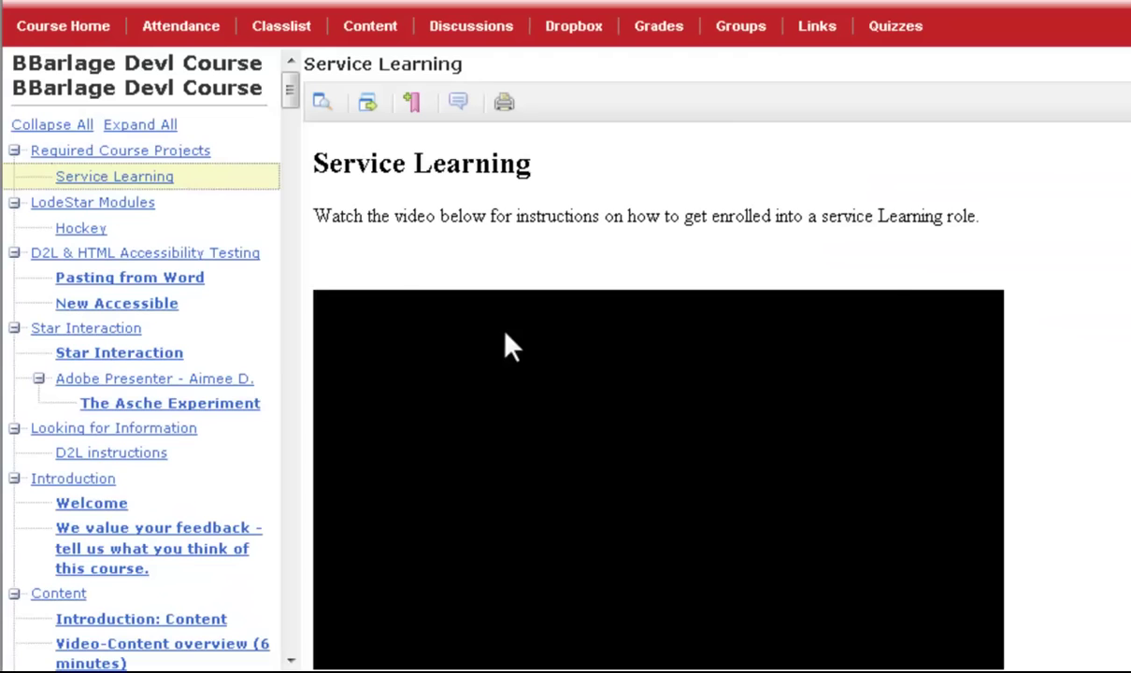
scroll(757, 362, "down", 1)
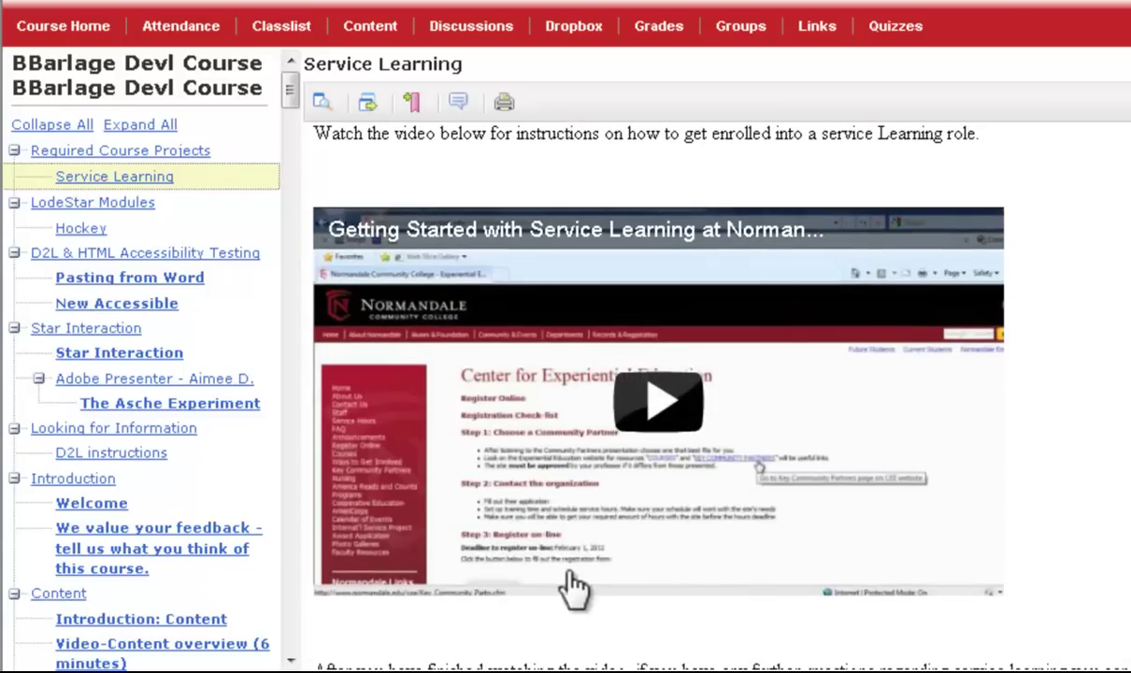
scroll(1082, 503, "up", 1)
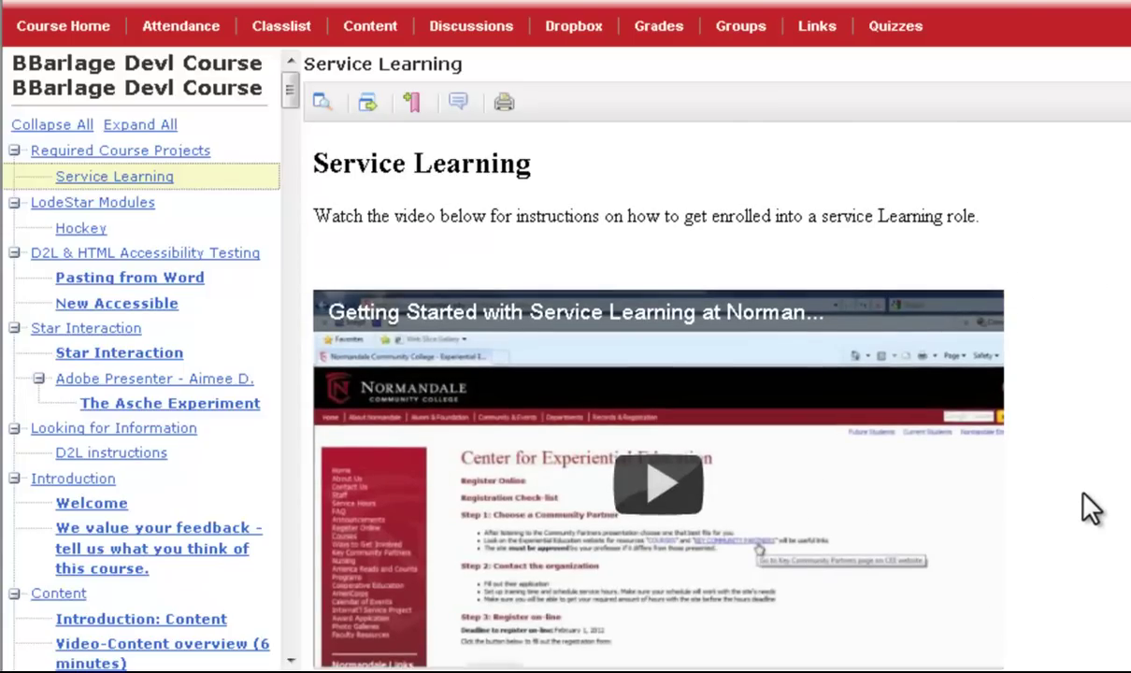